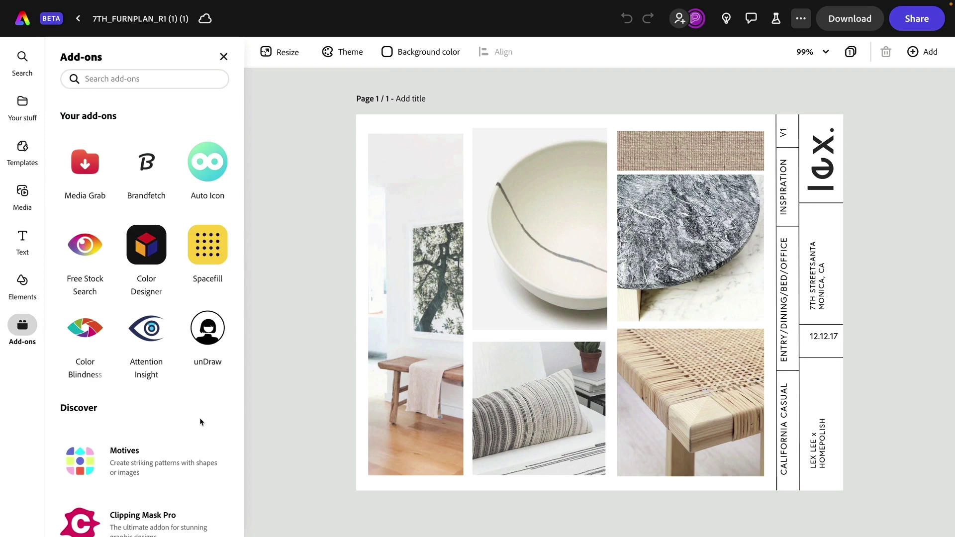
Step: Look up chanel.com in the Brandfetch add-on to list the CHANEL brand assets
click(151, 180)
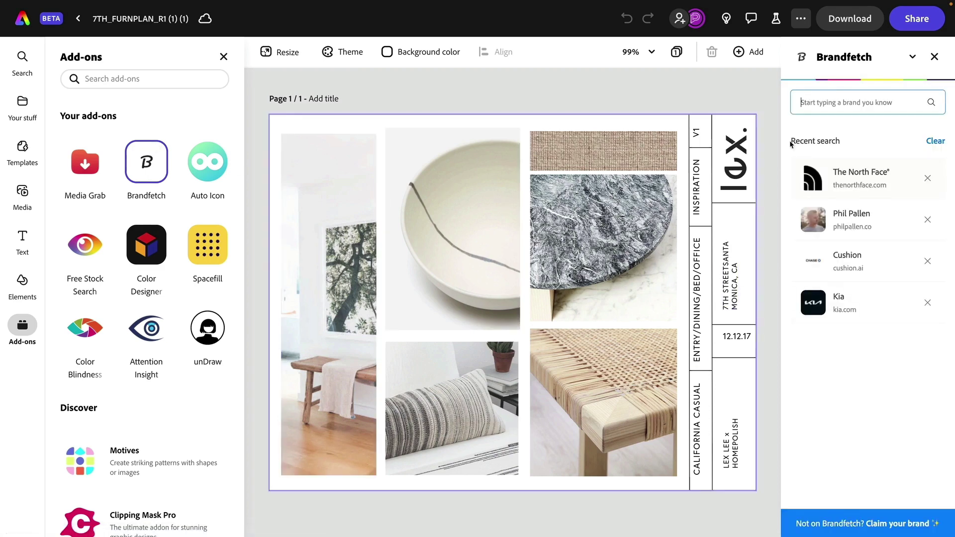
text(chanel.com)
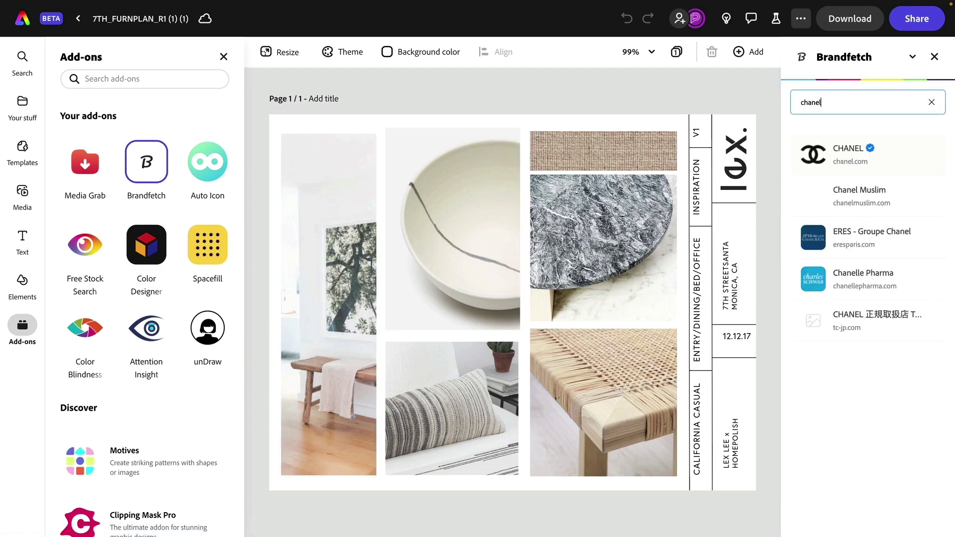
key(Return)
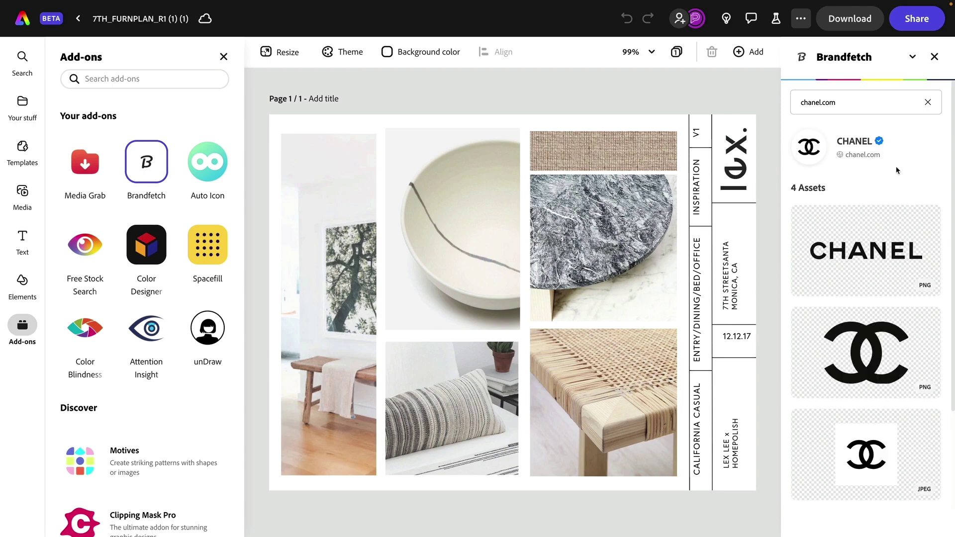
scroll(875, 264, down, 3)
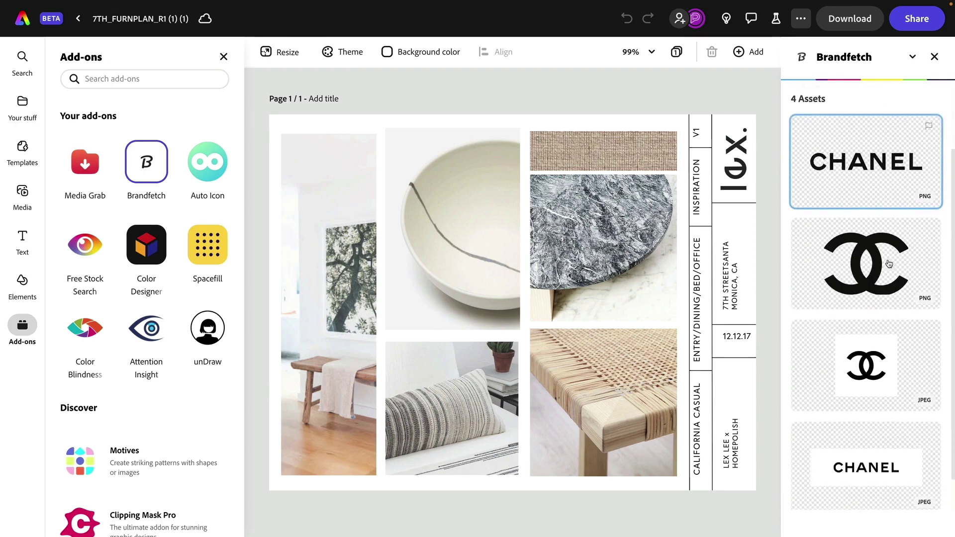
scroll(890, 214, up, 2)
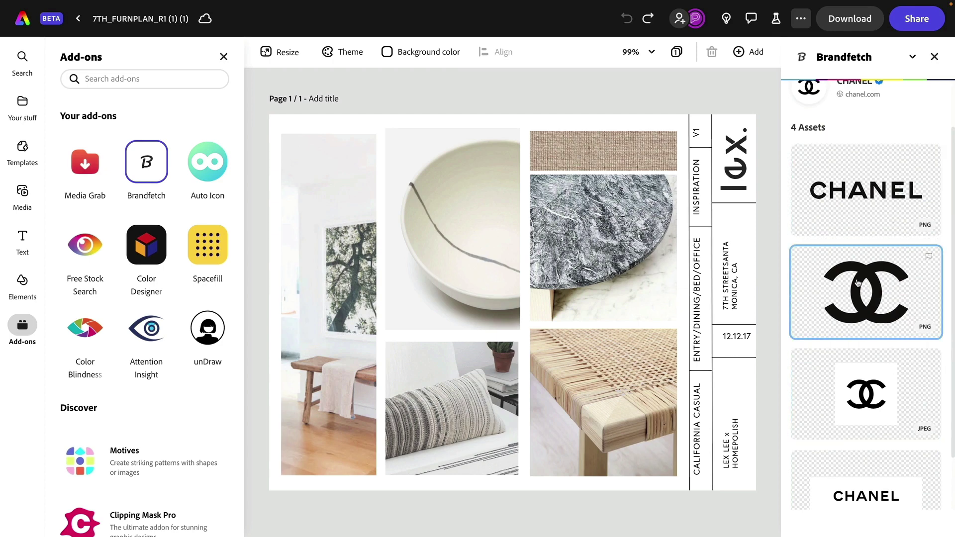
Step: Delete the lex logo and place the CHANEL PNG, rotated 90° and shrunk, into the title strip
click(737, 172)
key(Delete)
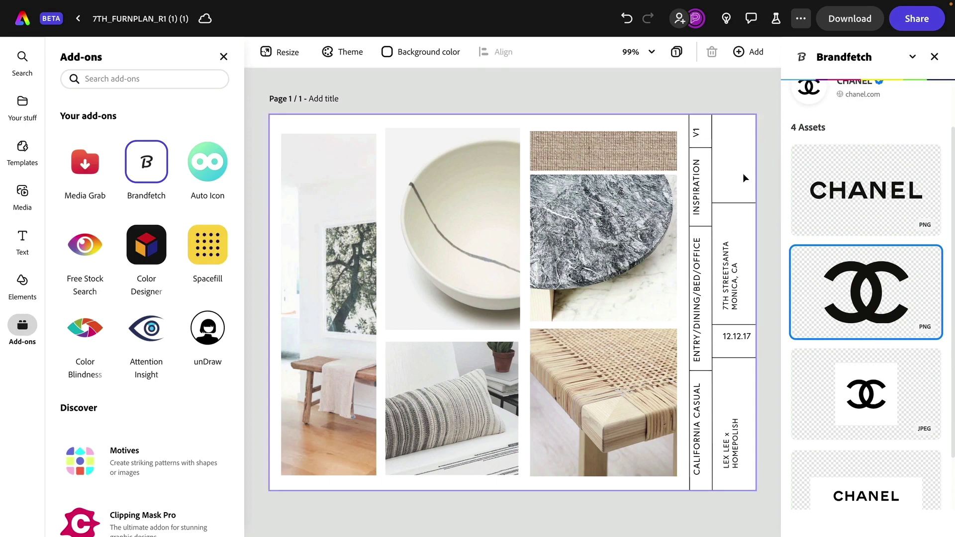
drag(849, 189, 296, 227)
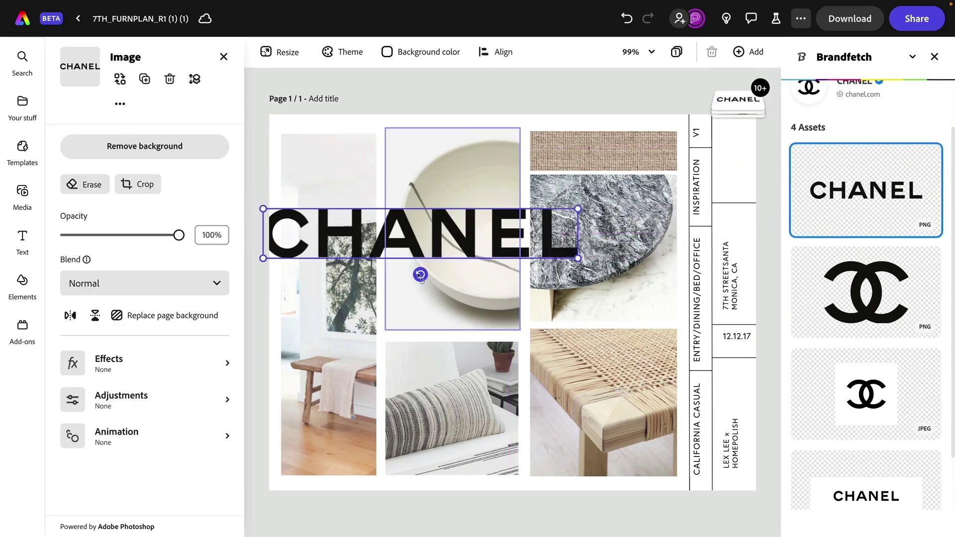
drag(420, 274, 495, 245)
drag(444, 76, 410, 315)
drag(407, 354, 742, 160)
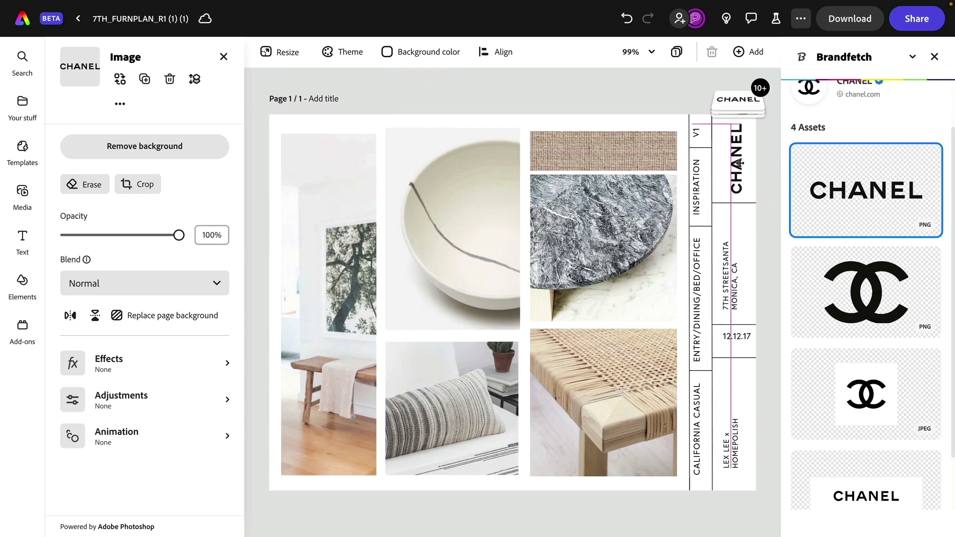
Step: Deselect the wordmark, clear the Brandfetch search and a rerun recent search, then close Brandfetch
click(771, 234)
scroll(881, 178, up, 2)
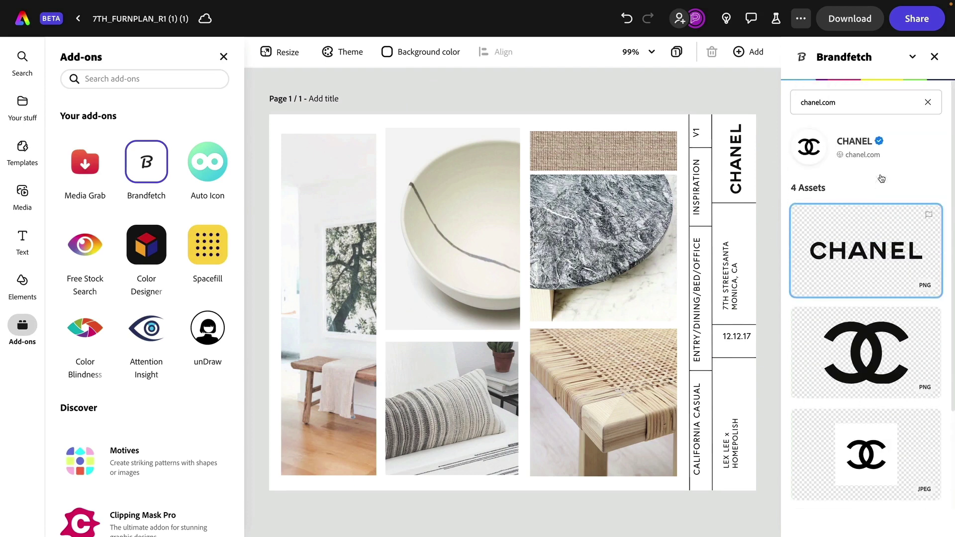
click(928, 102)
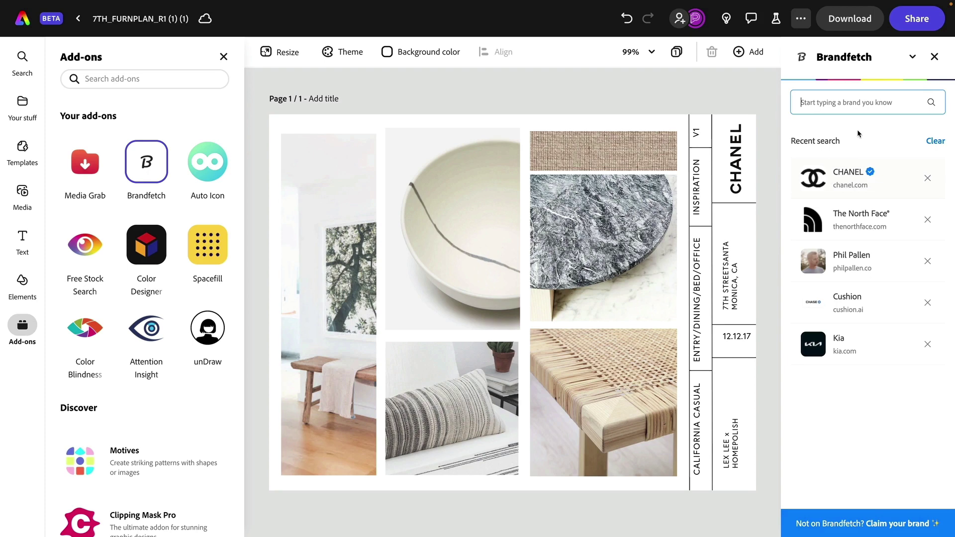
click(887, 265)
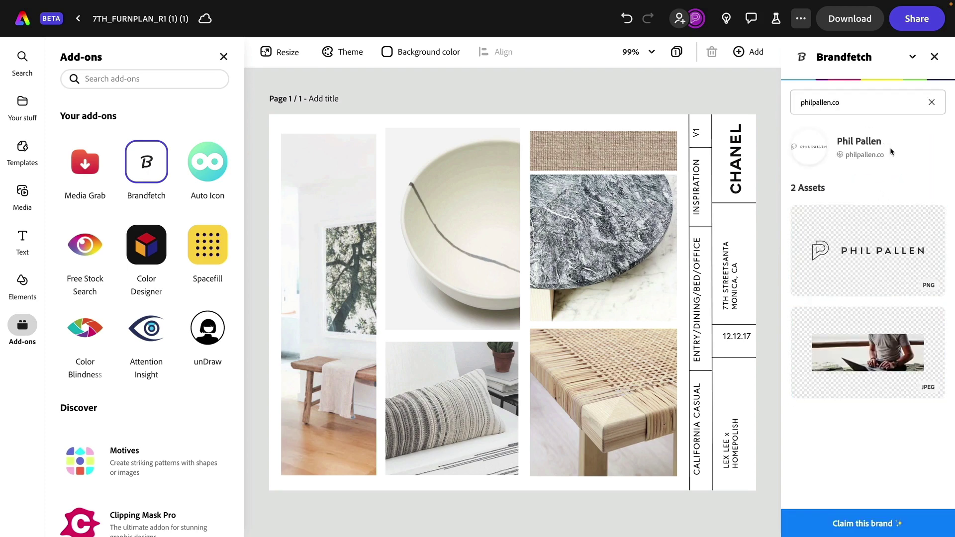
click(930, 103)
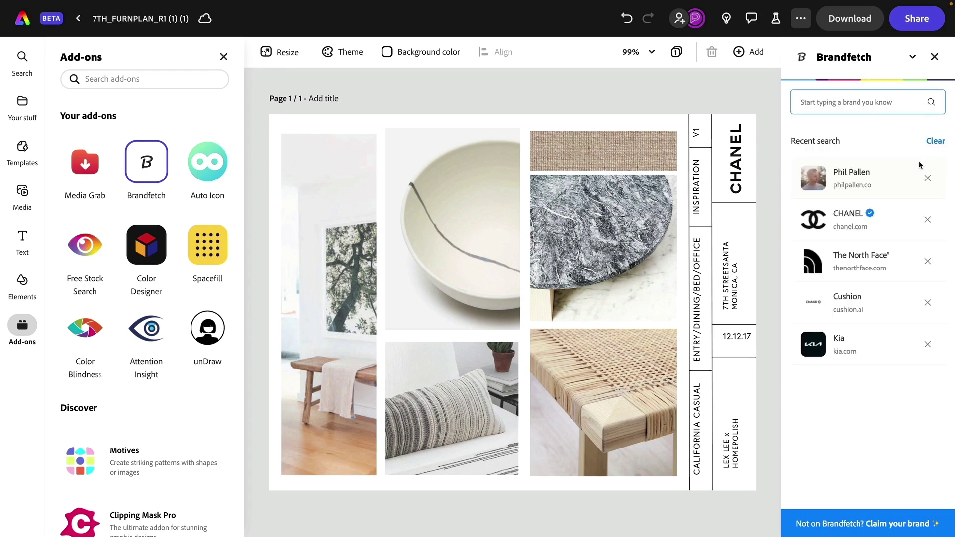
click(934, 57)
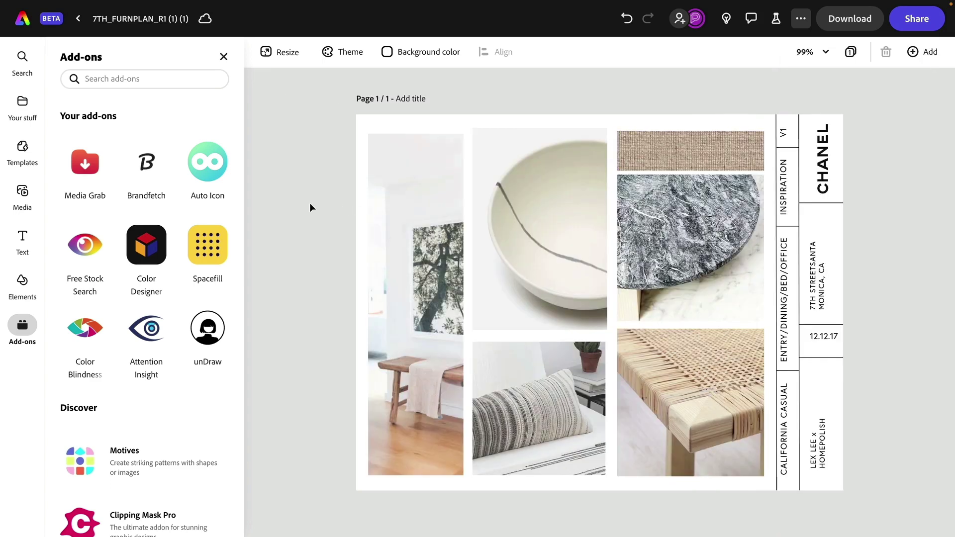
Step: Launch Media Grab and grab all images from the entered website URL
click(65, 164)
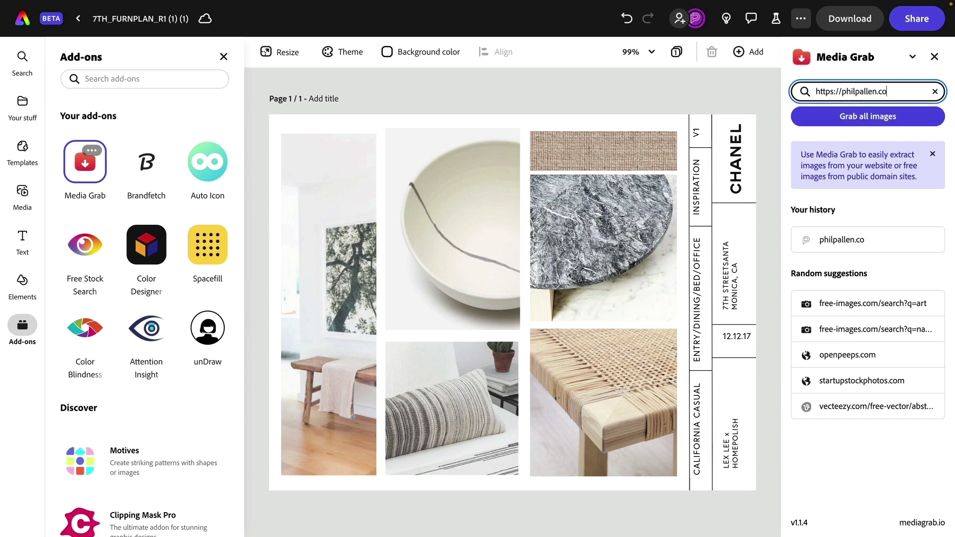
key(Return)
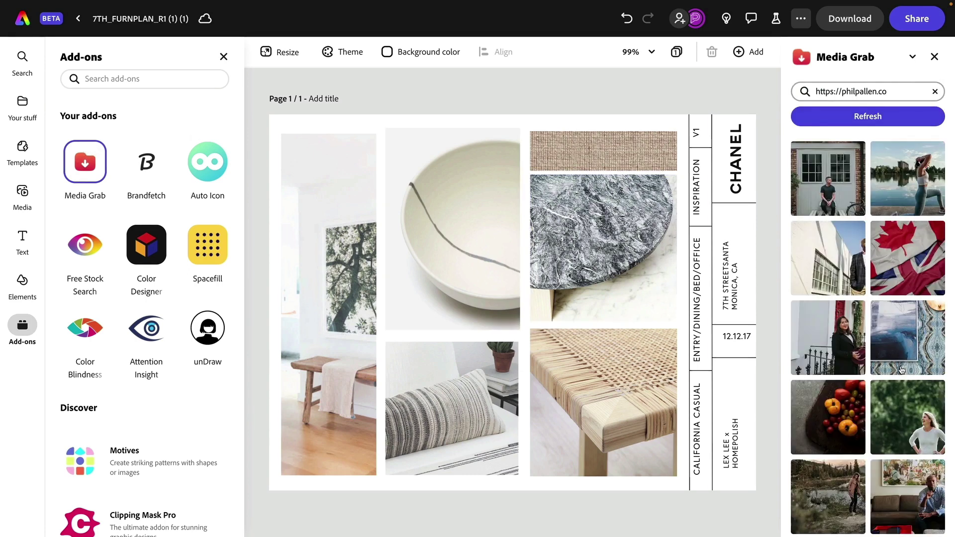
scroll(895, 363, down, 5)
Step: Try Auto Icon, browse the Elements Shapes collection, then launch Free Stock Search
click(209, 168)
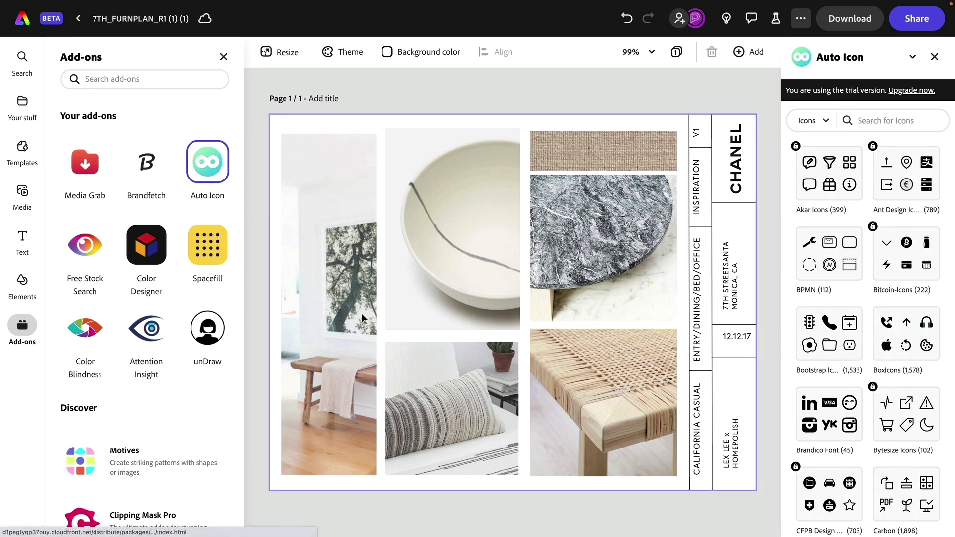
click(23, 283)
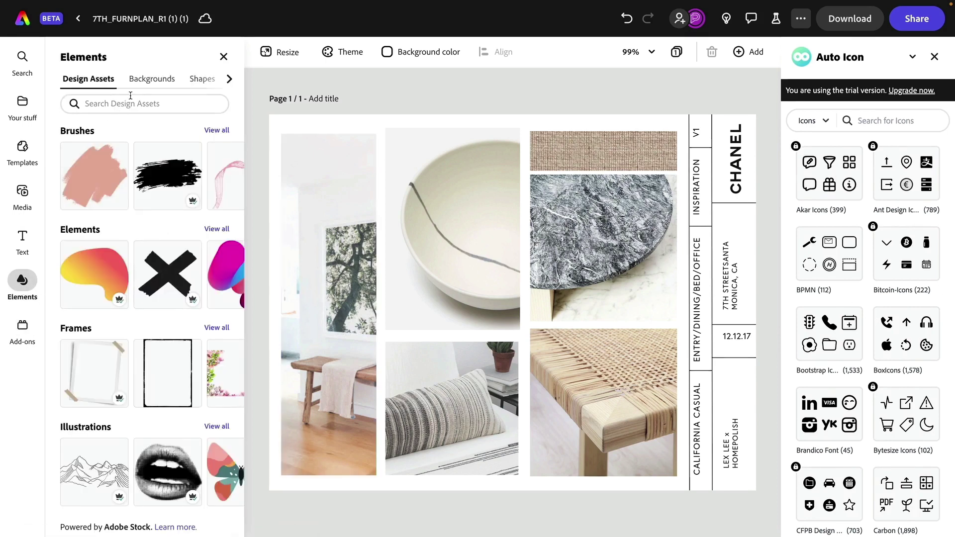
click(207, 83)
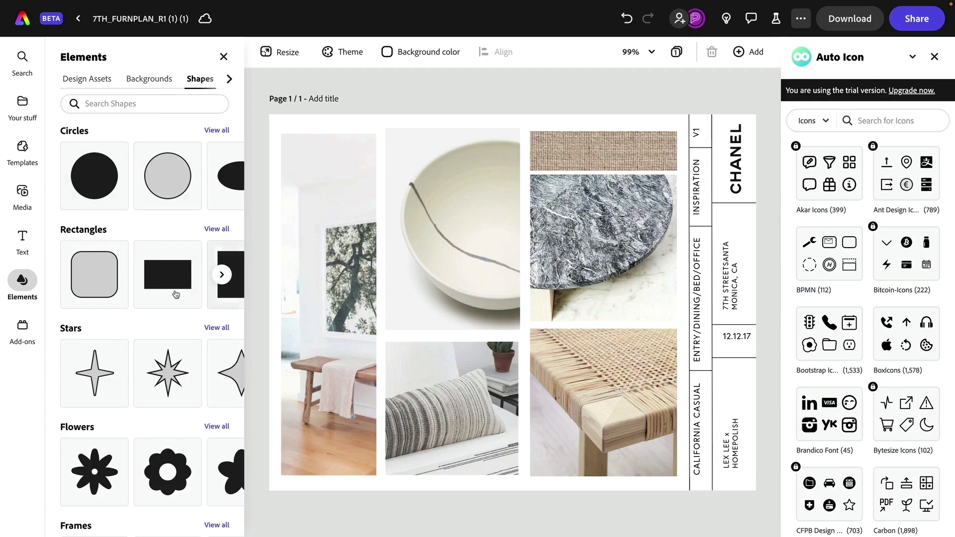
click(19, 335)
click(84, 243)
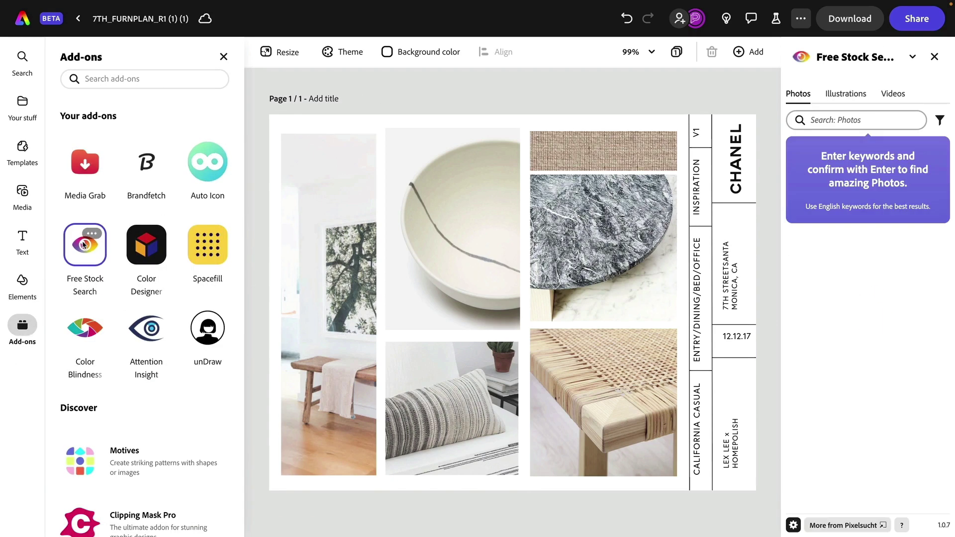
Step: Browse the Photos section of the media library, then return to the Add-ons list
click(824, 122)
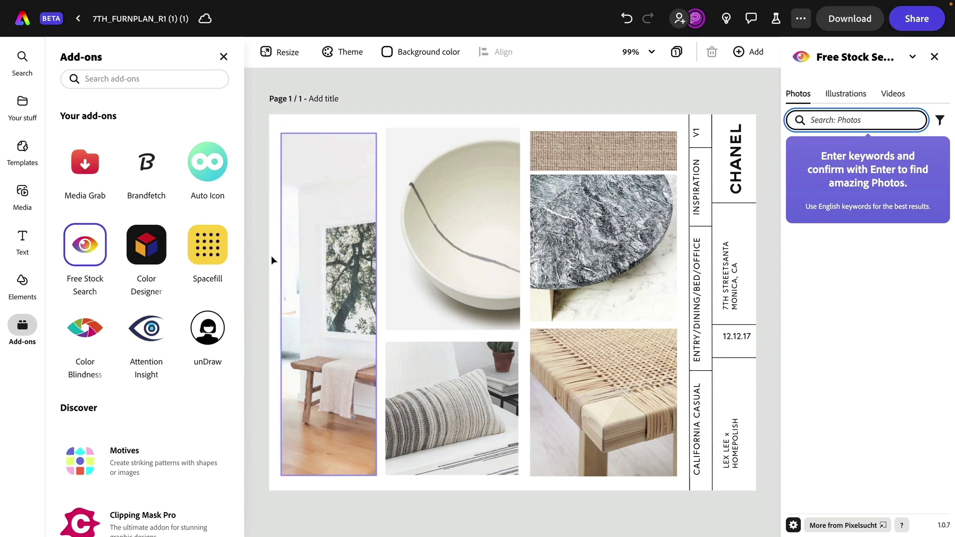
click(22, 192)
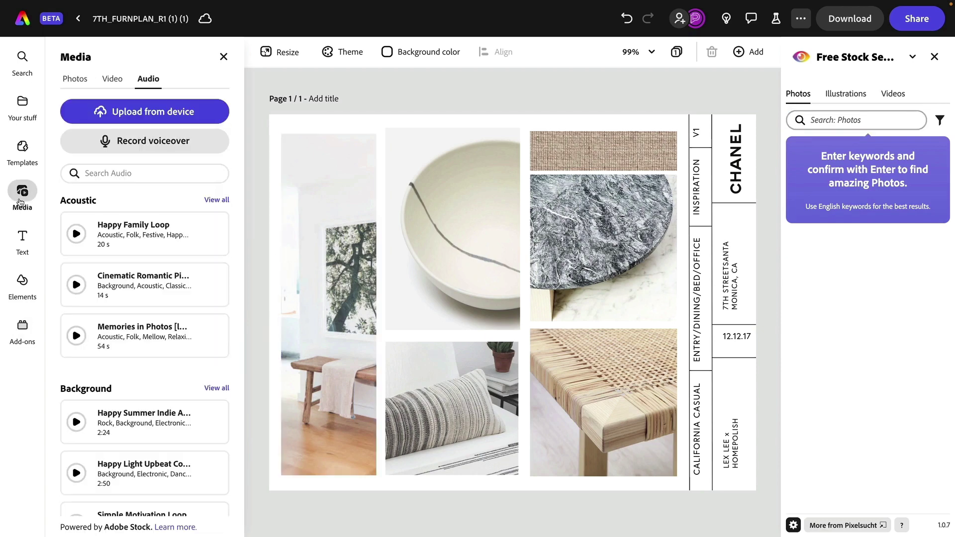
click(75, 83)
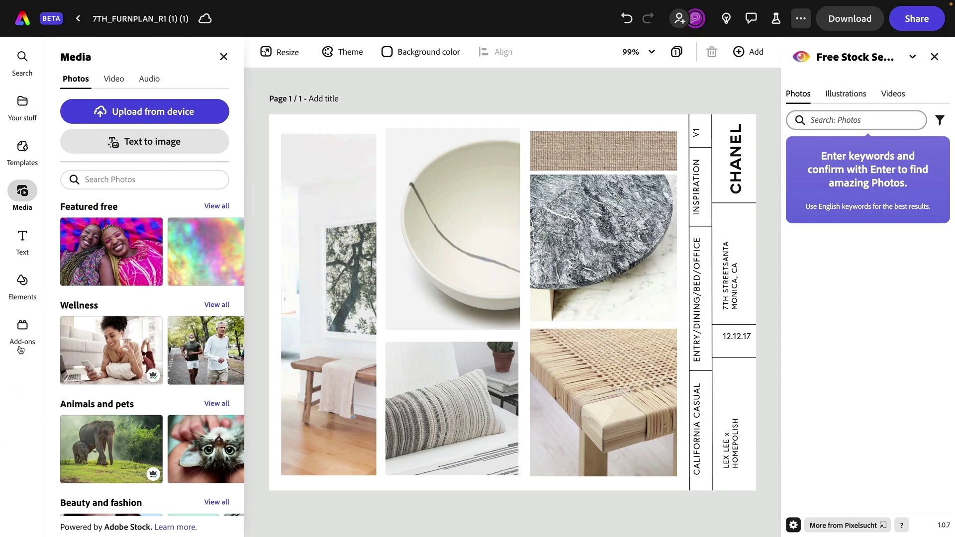
click(21, 326)
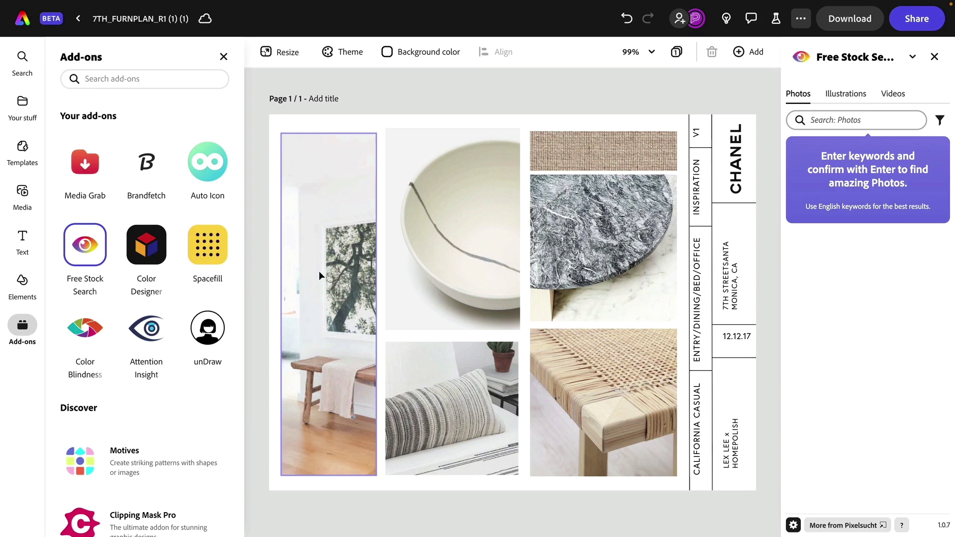
Step: Search Free Stock Search Photos for 'designer bag' and scroll through the handbag results
click(840, 120)
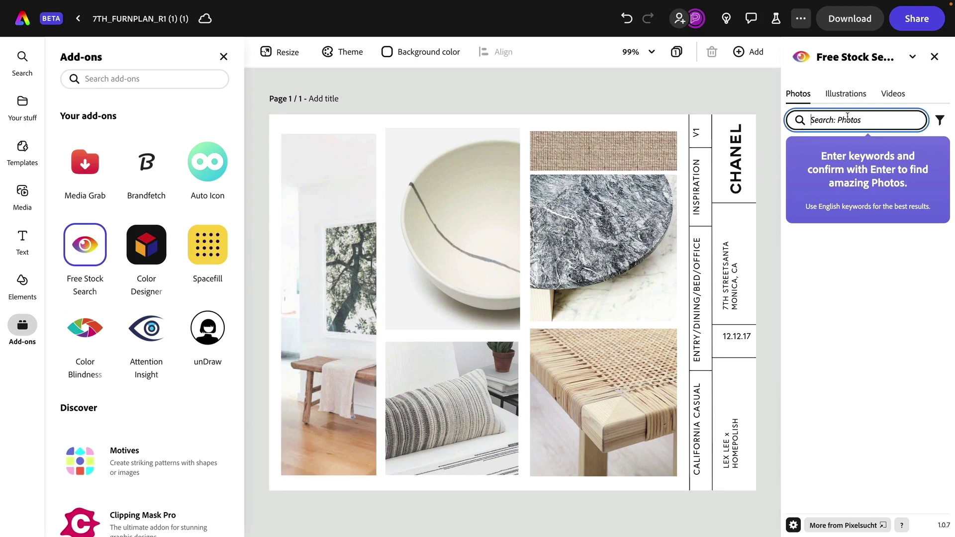
text(designer bag)
key(Return)
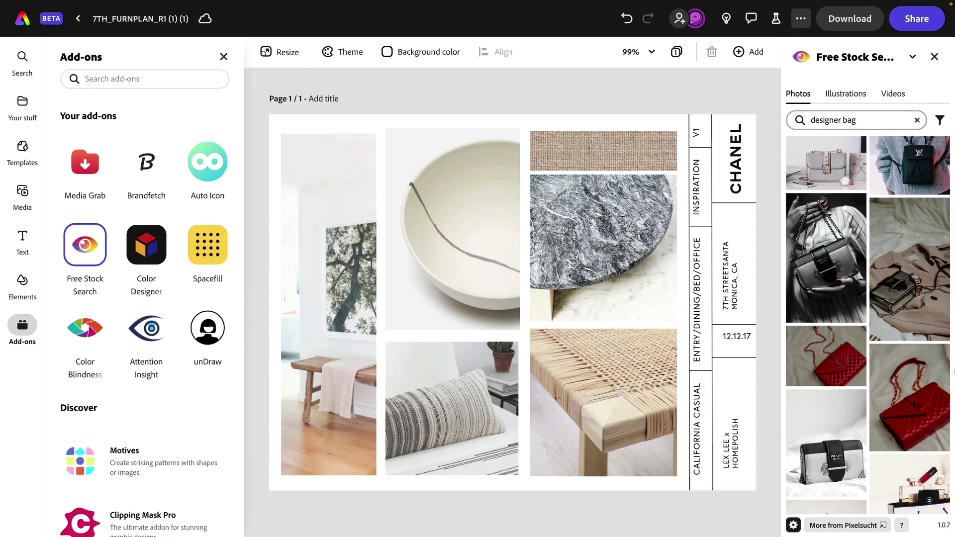
scroll(932, 383, down, 5)
scroll(932, 383, down, 4)
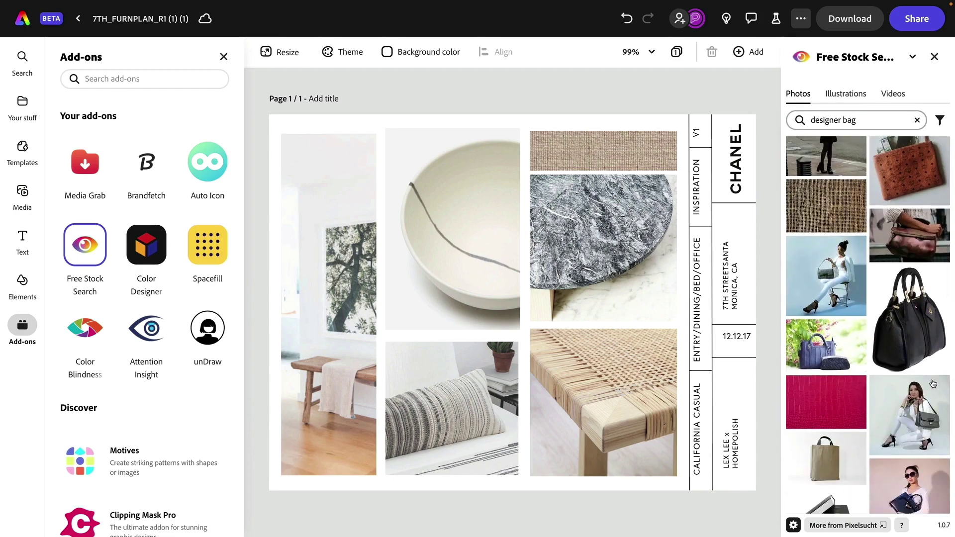
Step: Launch Color Designer and preview its Gradient Generator swatches before returning to Tints
click(154, 258)
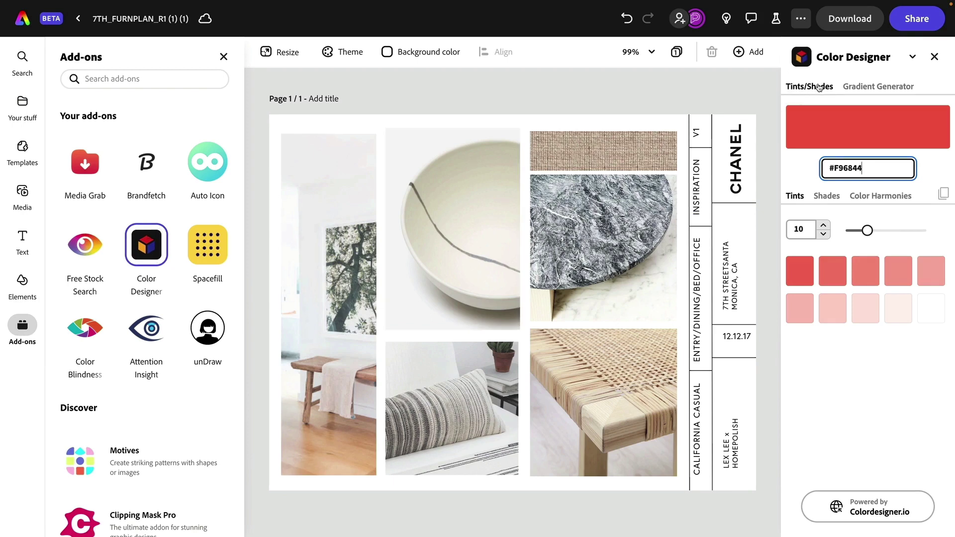
click(902, 85)
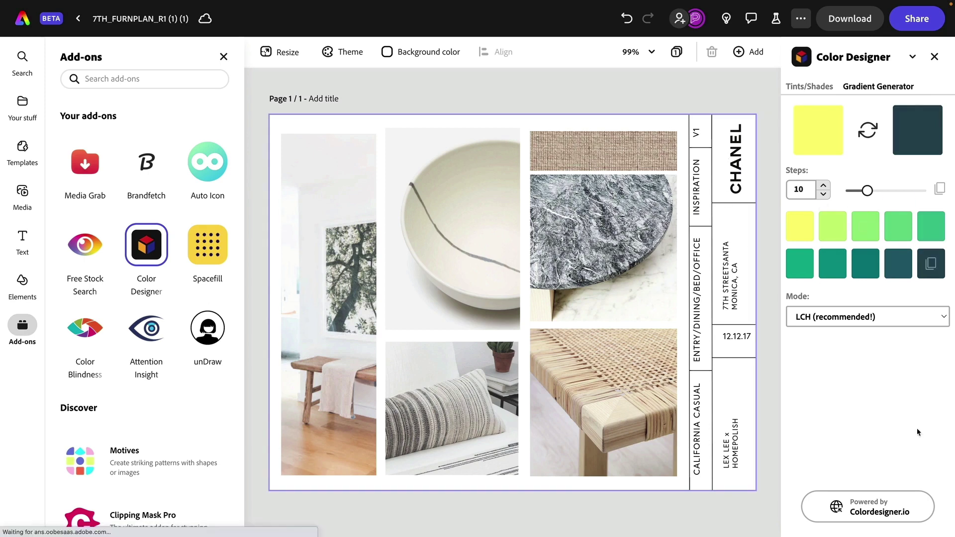
click(809, 90)
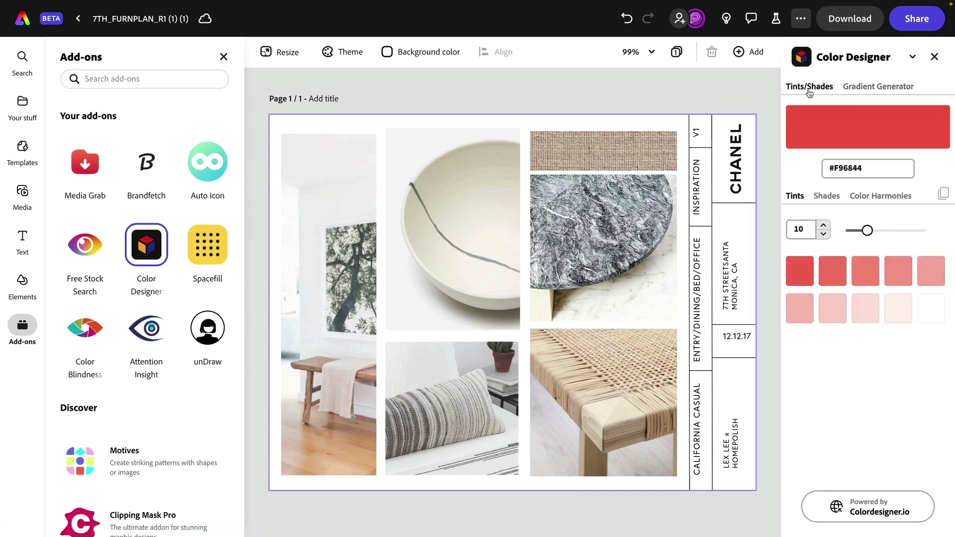
Step: View shades, then the Analogous colour harmony for the red #F96844
click(826, 195)
click(872, 195)
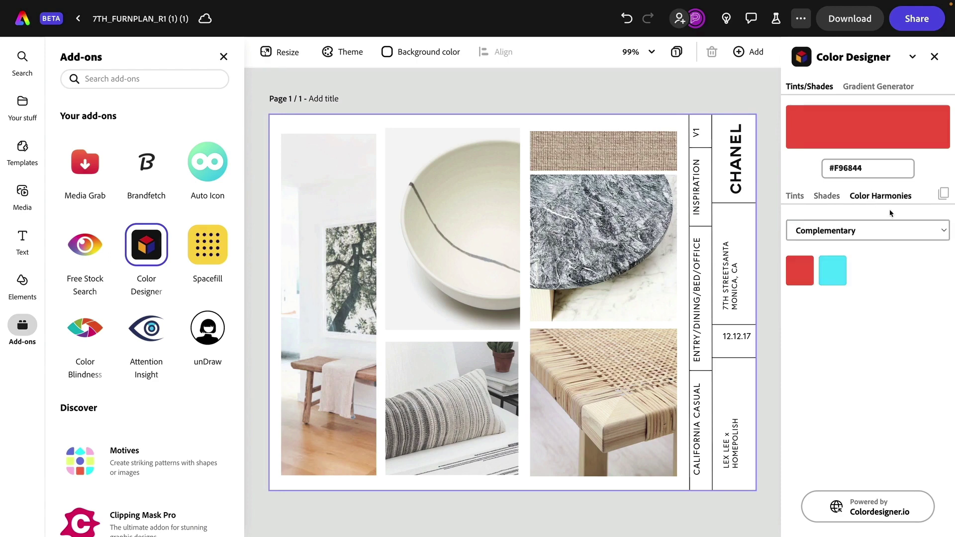
click(891, 239)
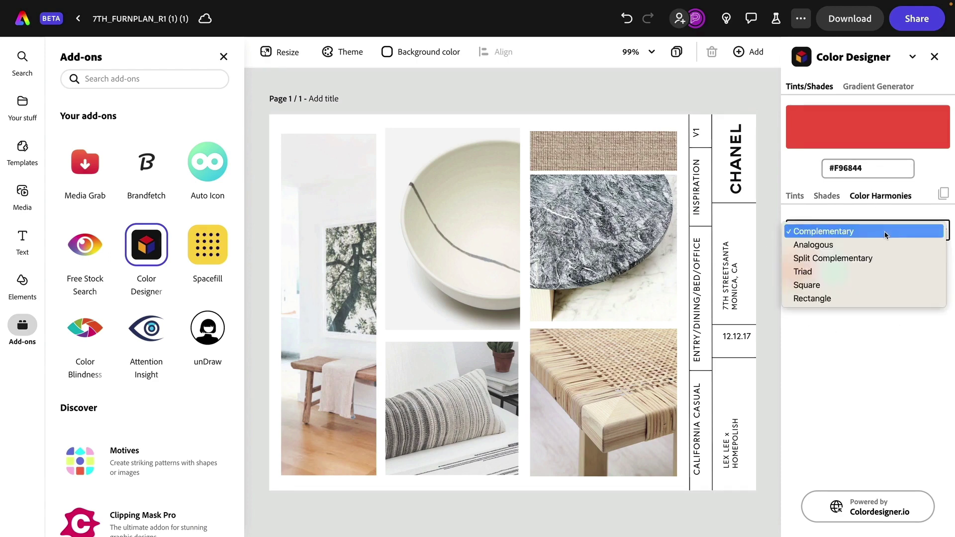
click(814, 242)
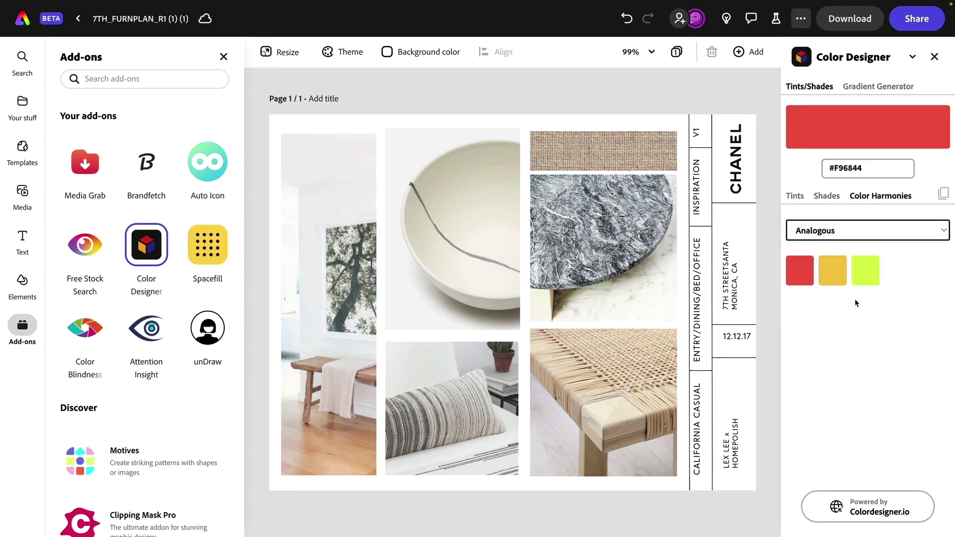
Step: Launch Spacefill and scroll through its generated 2x-scale pattern grid
click(222, 260)
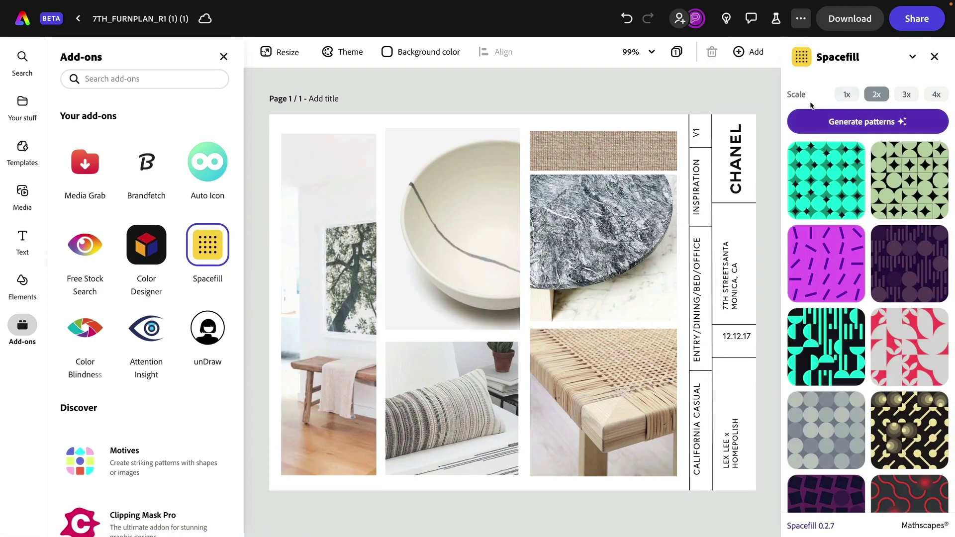
scroll(878, 196, down, 2)
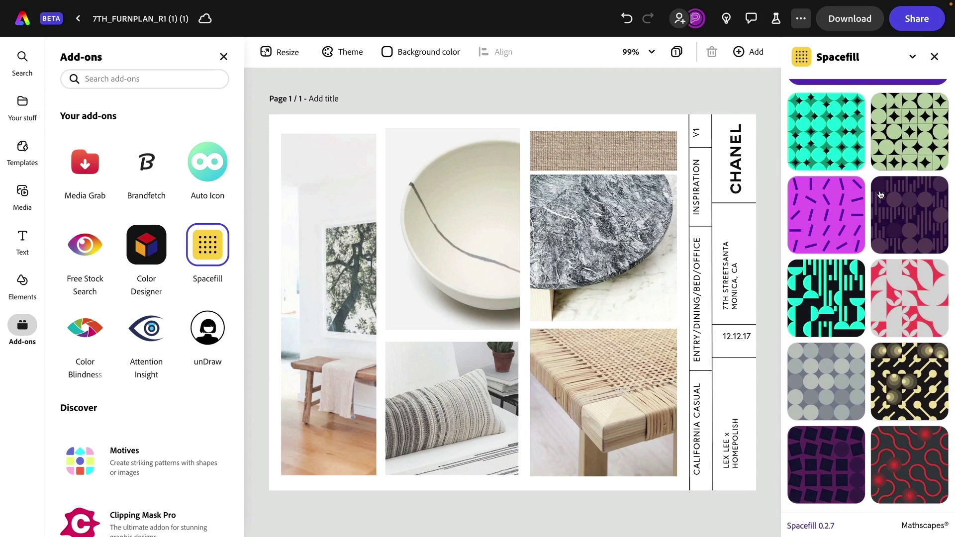
scroll(880, 194, up, 2)
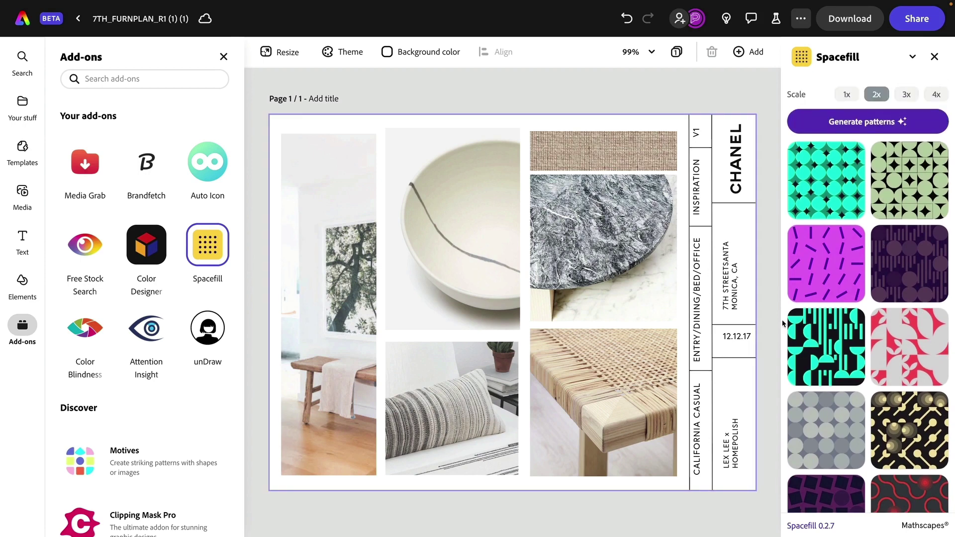
Step: Launch the Color Blindness add-on and simulate Protanomaly, comparing halves with the preview slider
click(85, 331)
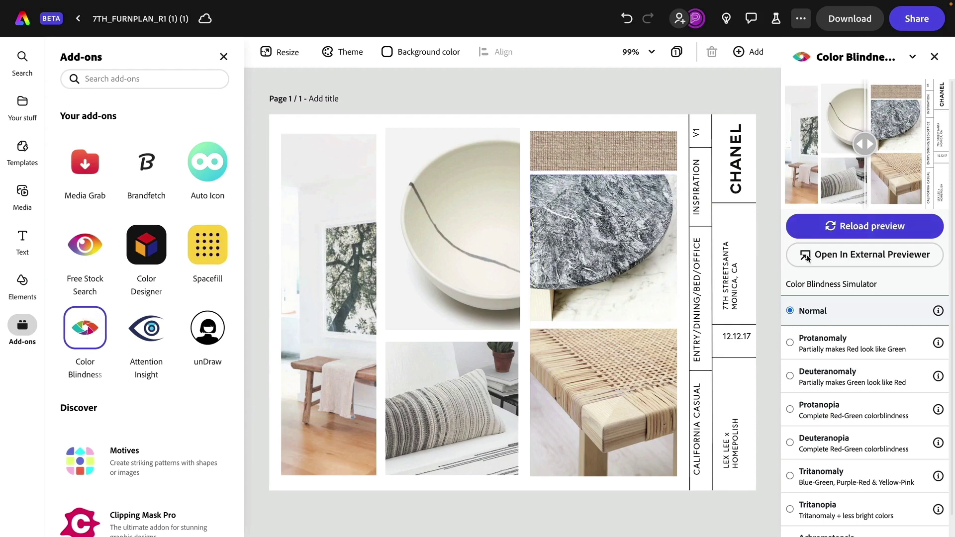
scroll(846, 395, down, 1)
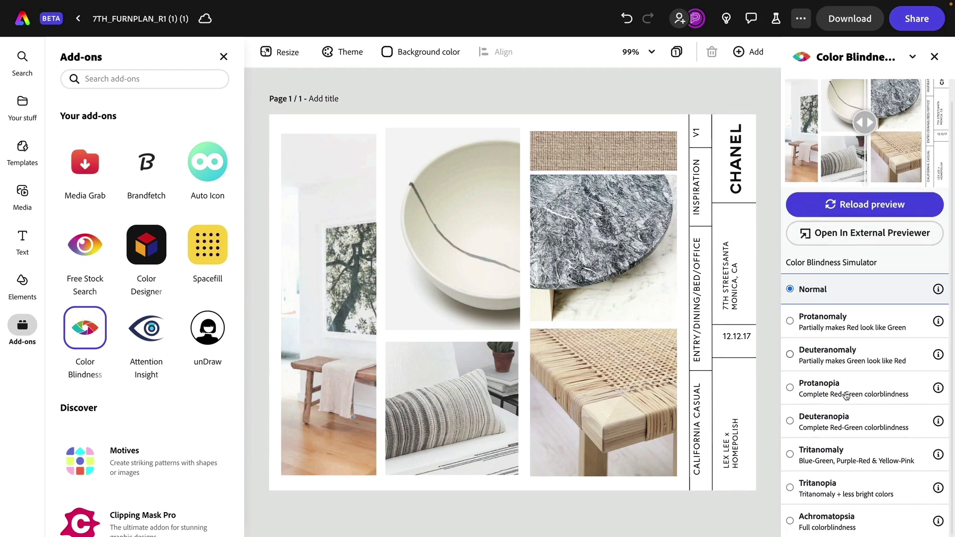
click(790, 321)
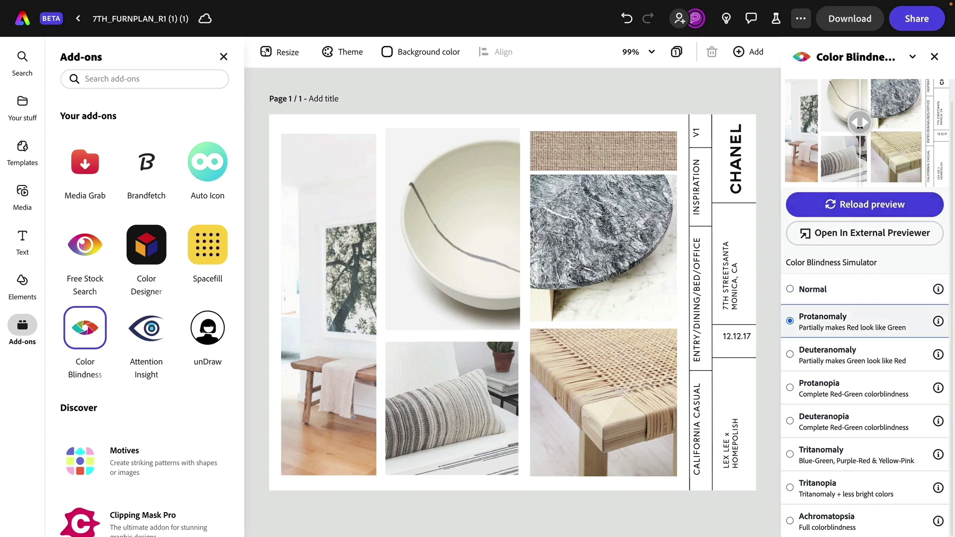
drag(864, 122, 888, 124)
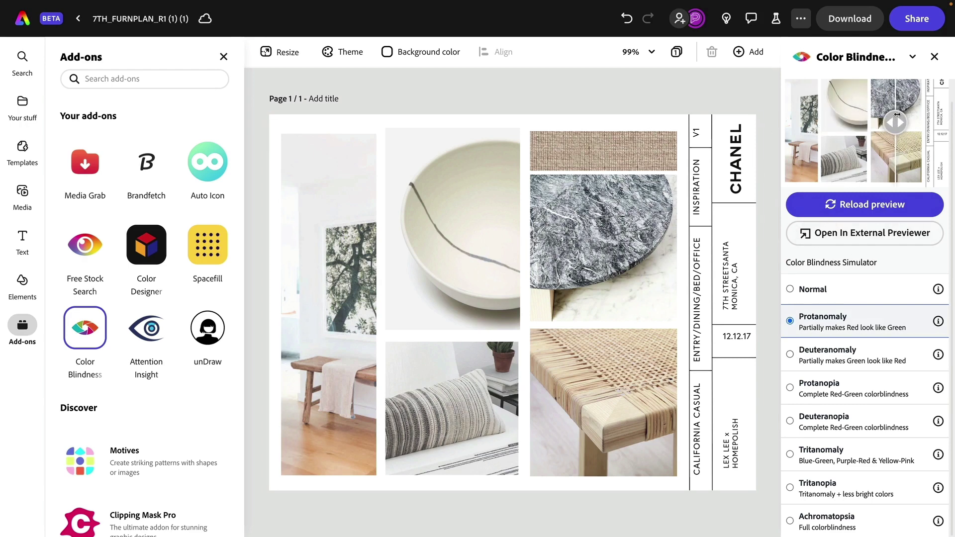
drag(895, 115, 868, 107)
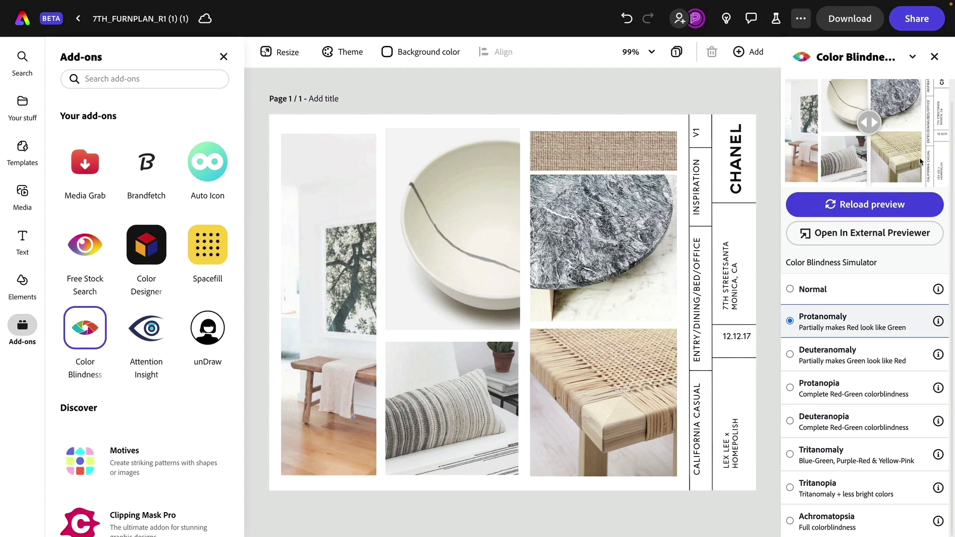
Step: Switch the simulation from Deuteranomaly to Protanopia and shift the preview comparison split
click(794, 356)
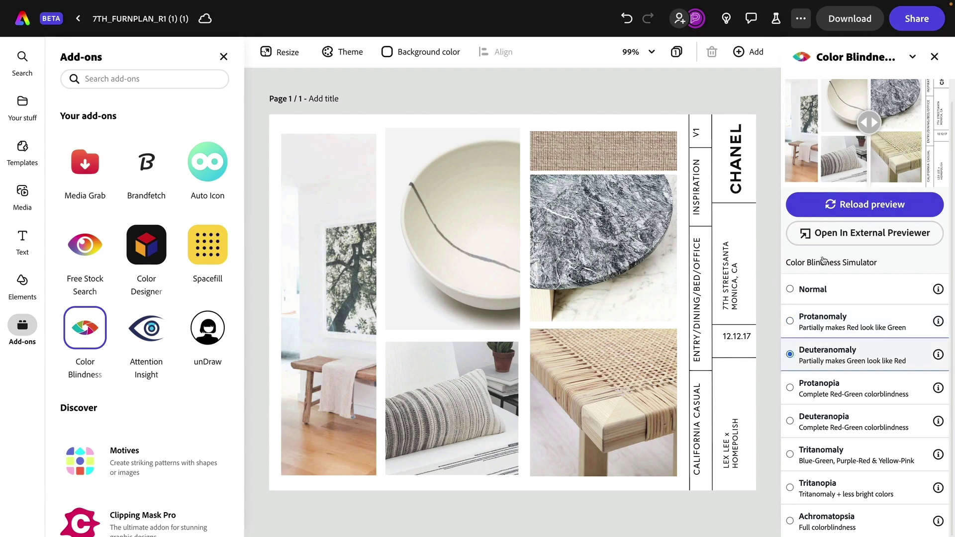
key(Down)
drag(865, 102, 813, 106)
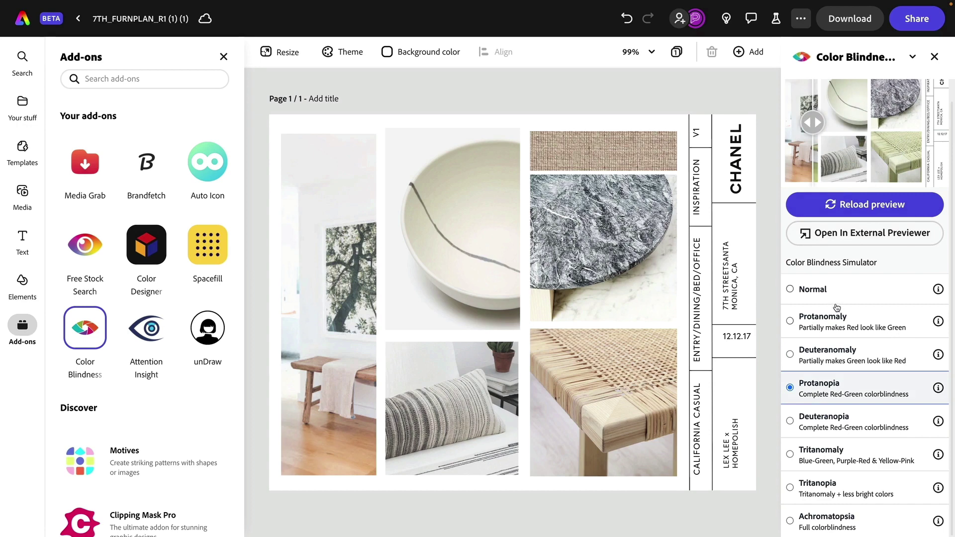
Step: Launch Attention Insight and test the design as 'Flyers, posters, brochures'
click(148, 340)
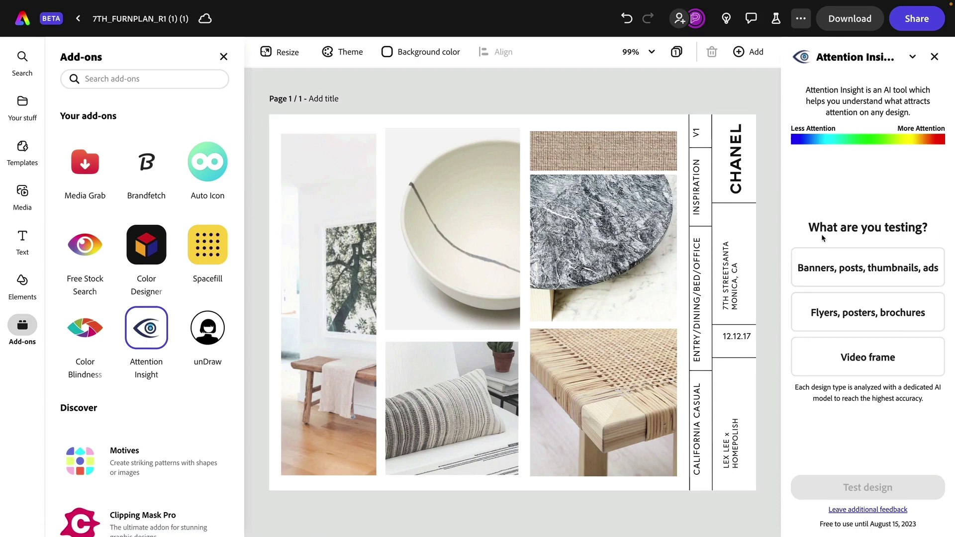
click(850, 315)
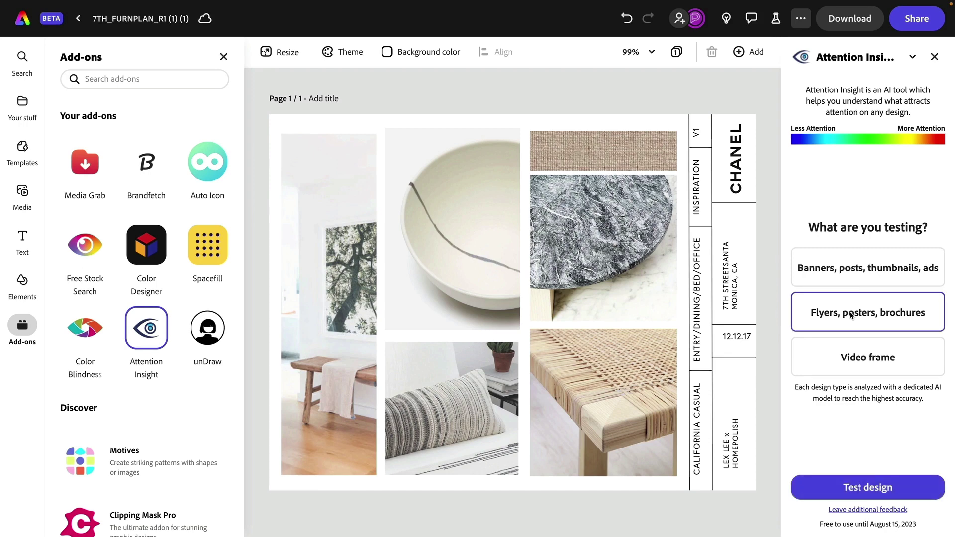
click(894, 485)
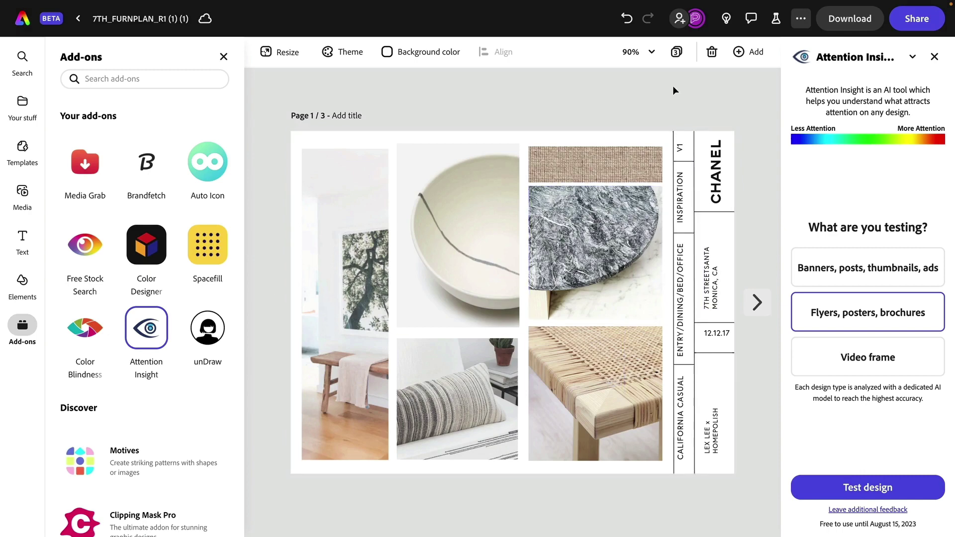
Step: Launch unDraw and search its illustrations for 'bag', yielding the Shopping illustration
click(208, 328)
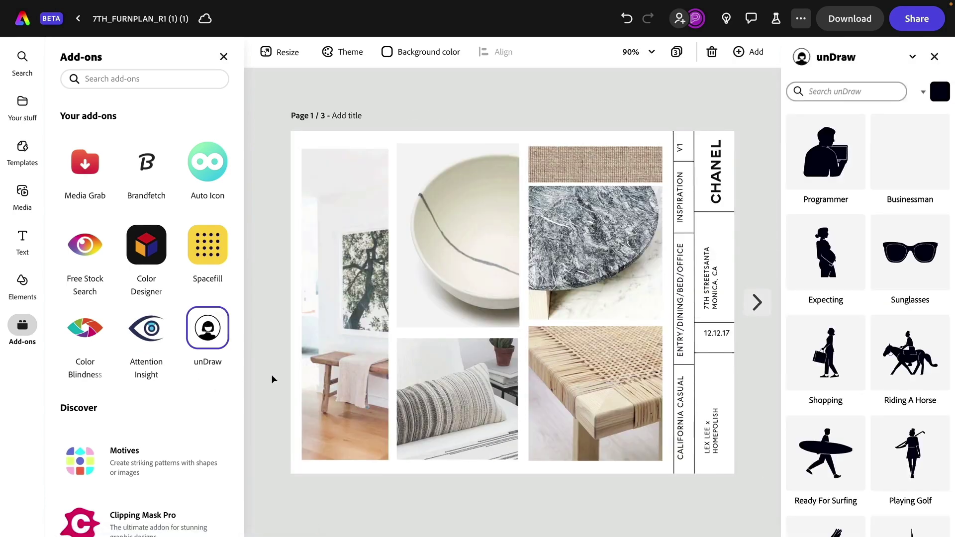
scroll(836, 226, down, 20)
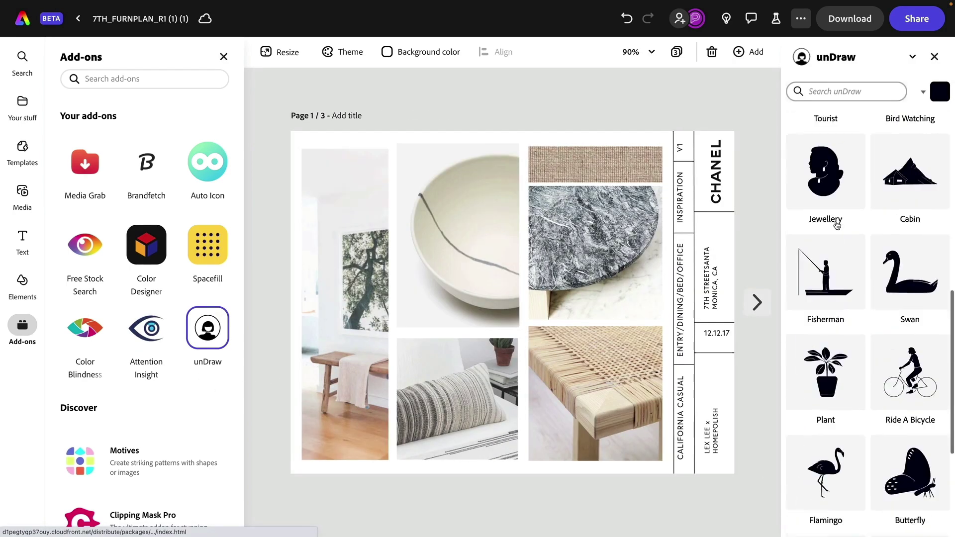
scroll(837, 226, down, 3)
scroll(840, 199, up, 20)
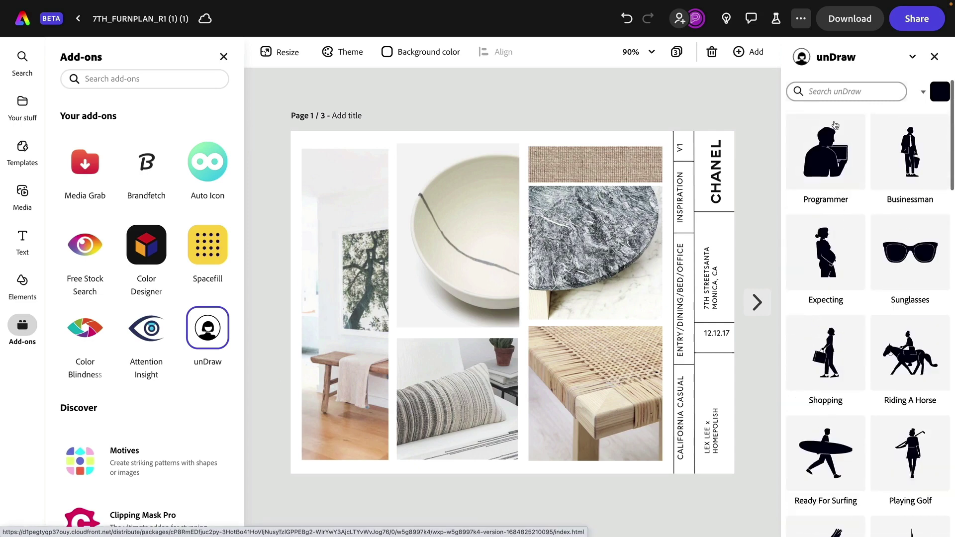
click(837, 91)
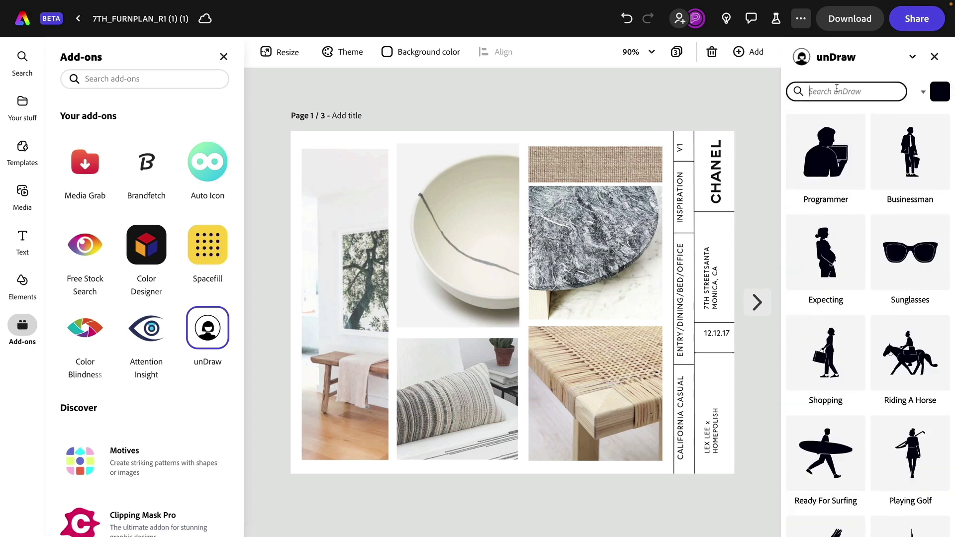
text(bag)
key(Return)
Step: Toggle the illustration colour choices open and closed
click(939, 91)
click(940, 91)
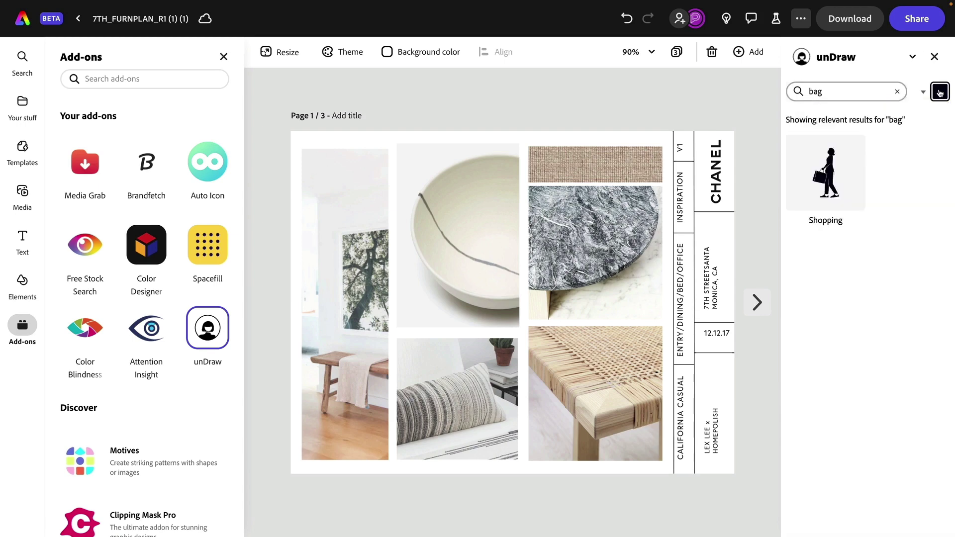
click(939, 92)
click(882, 305)
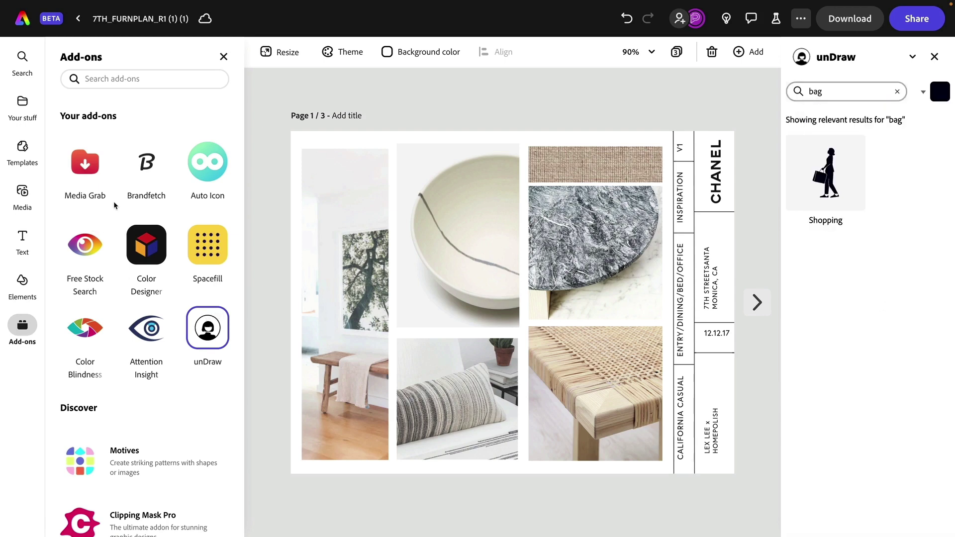